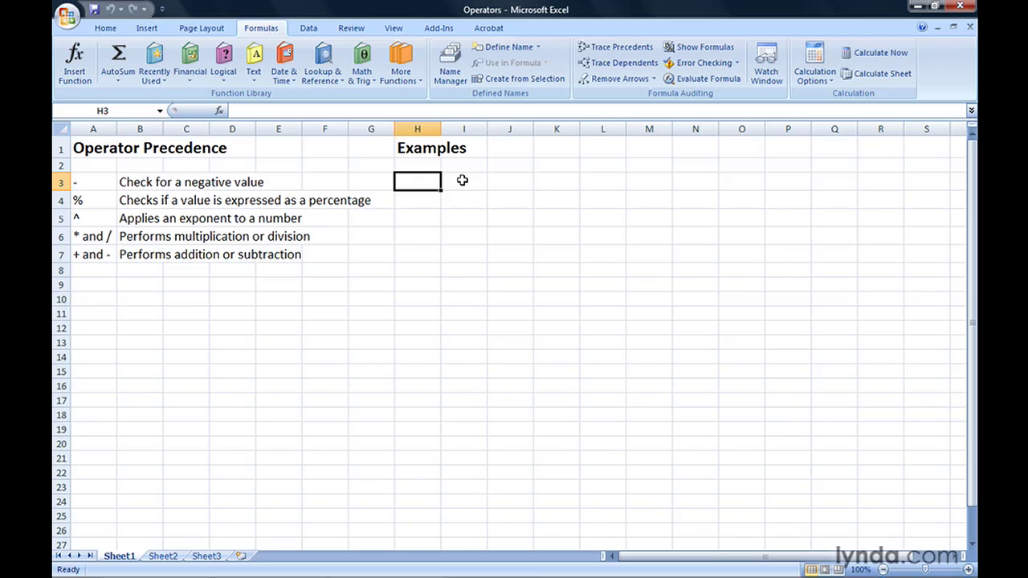
# - Enter -15 in cell H3 and the percentage formula =-15+75% in cell H4
pyautogui.write('-15')
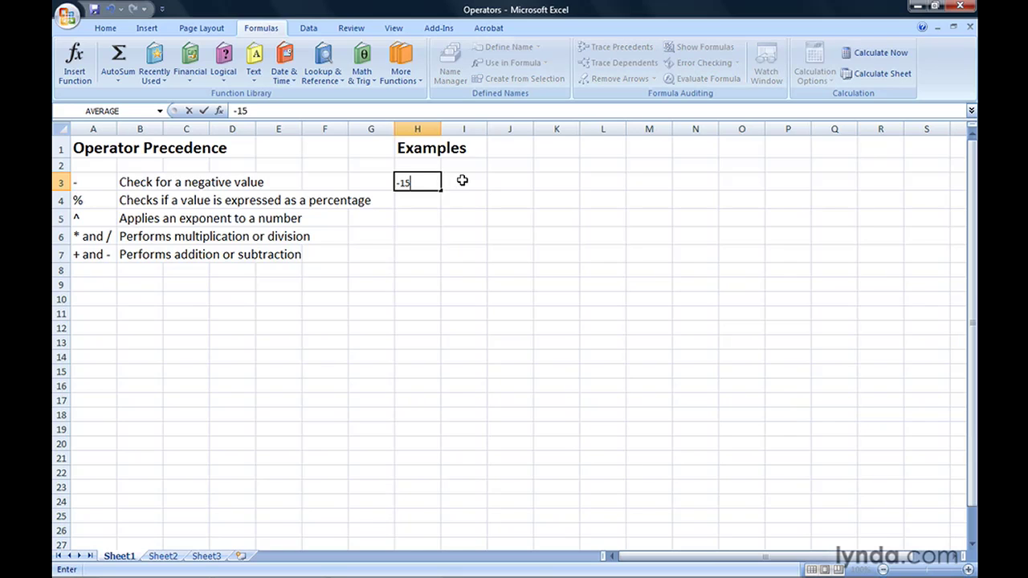
pyautogui.press('Return')
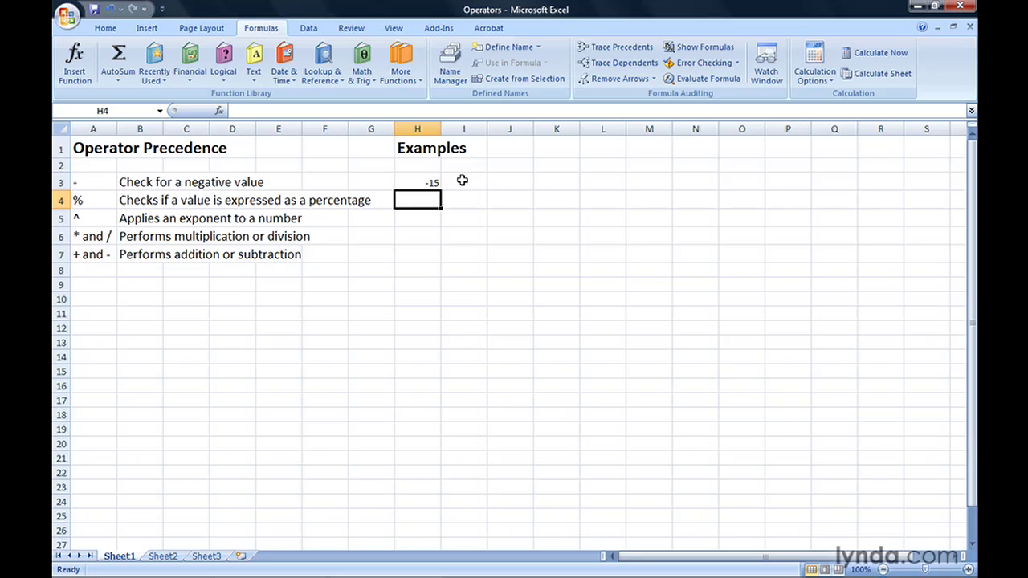
pyautogui.write('=')
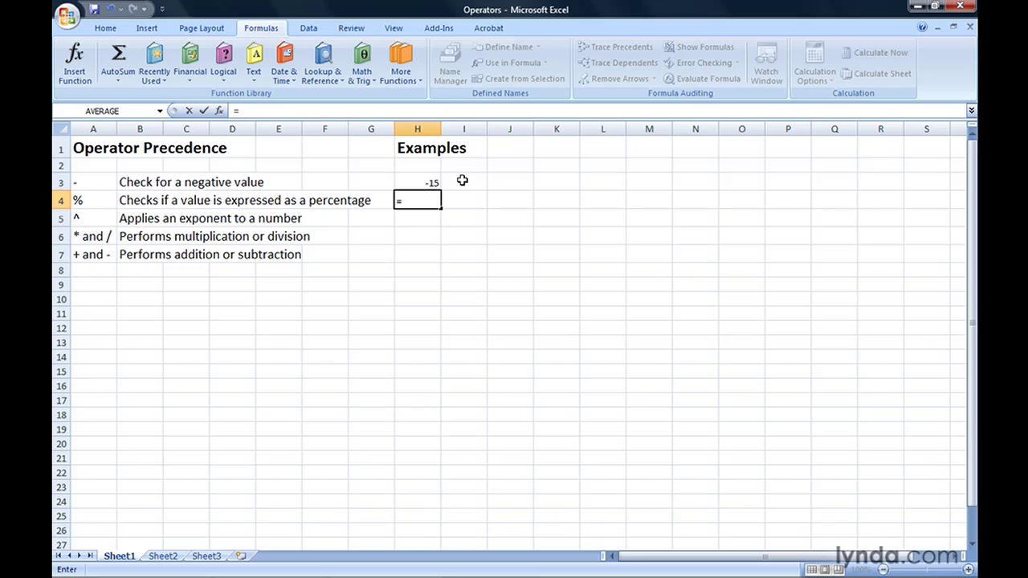
pyautogui.write('-15+')
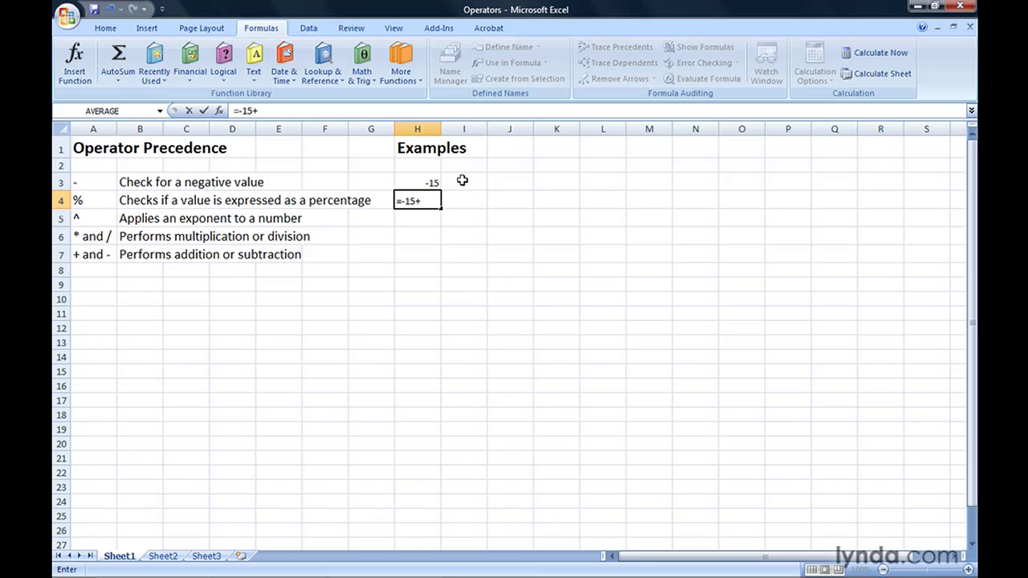
pyautogui.write('75%')
pyautogui.press('Return')
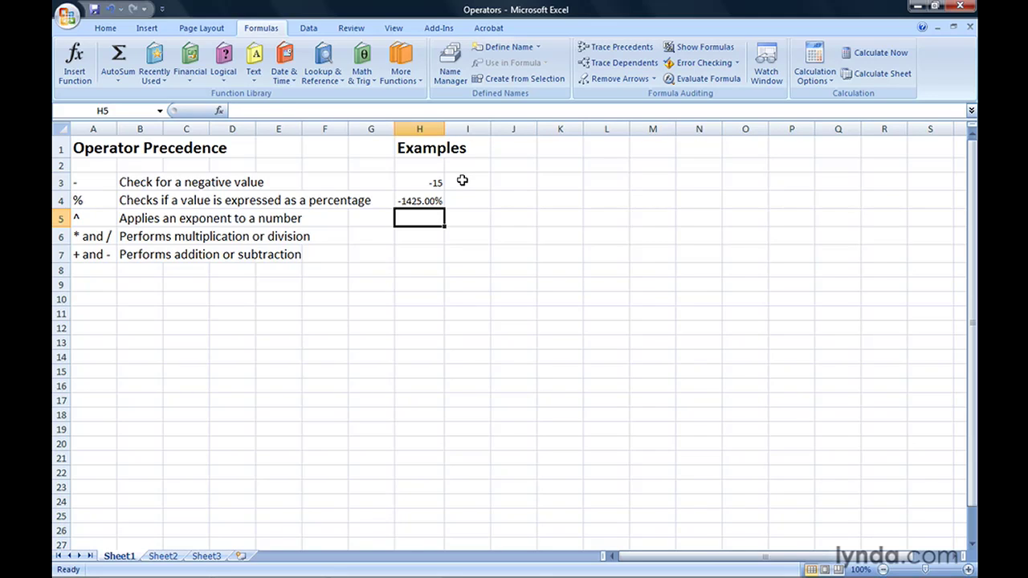
# - Enter the exponent formula =2^3 in cell H5
pyautogui.press('Up')
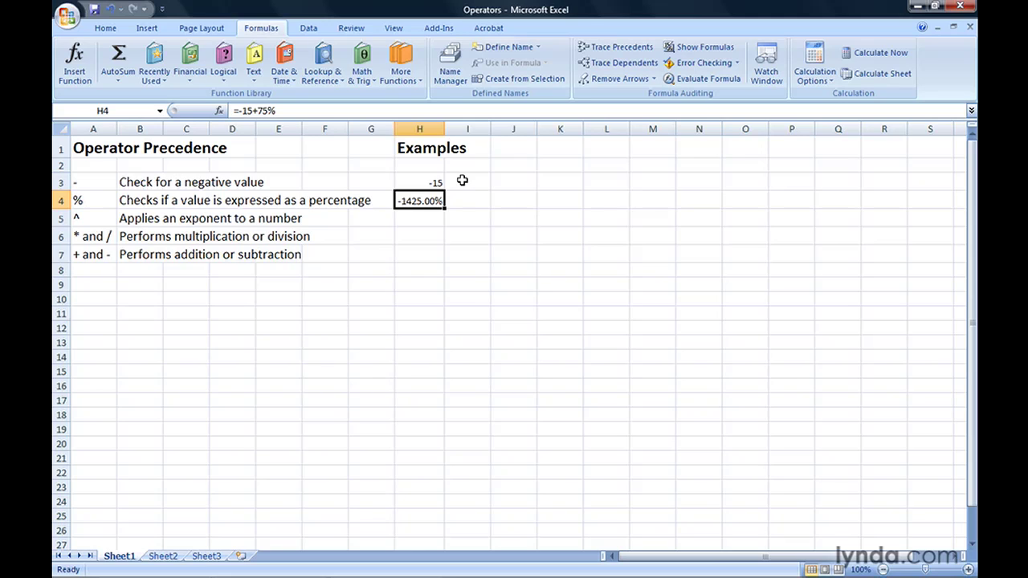
pyautogui.press('Down')
pyautogui.write('=2^')
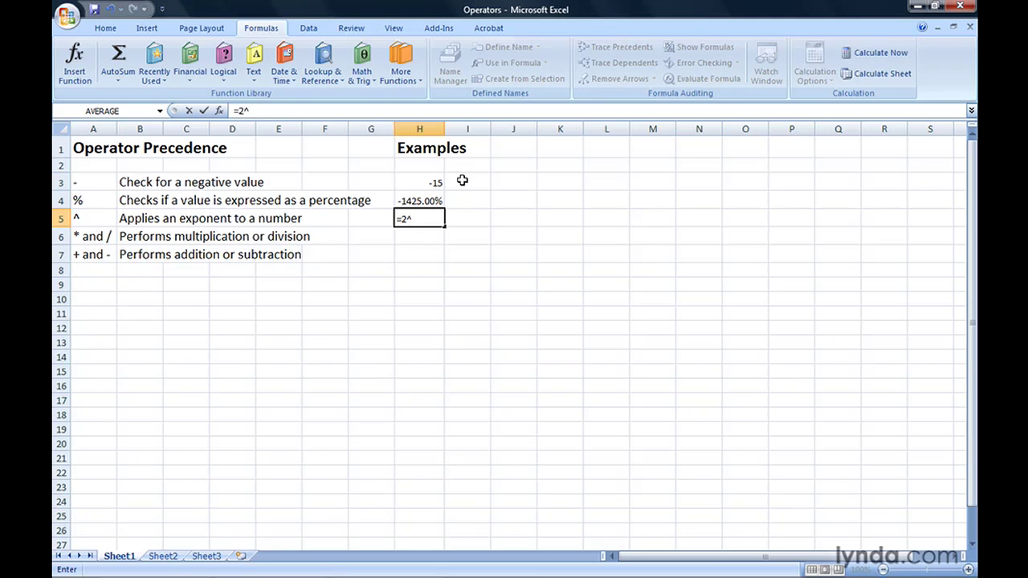
pyautogui.write('3')
pyautogui.press('Return')
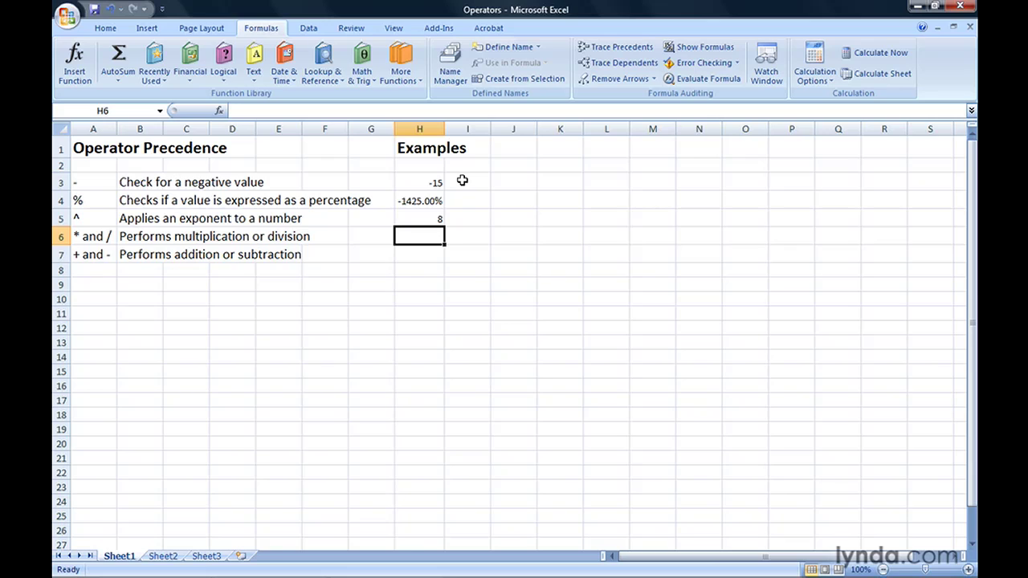
# - Replace the exponent example in cell H5 with the formula =2^4
pyautogui.press('Up')
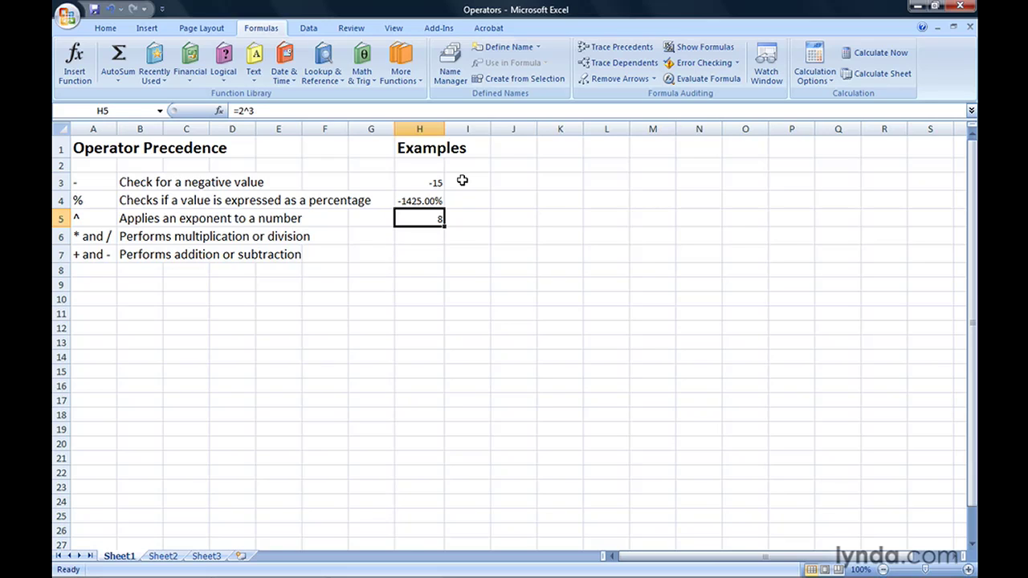
pyautogui.write('=2')
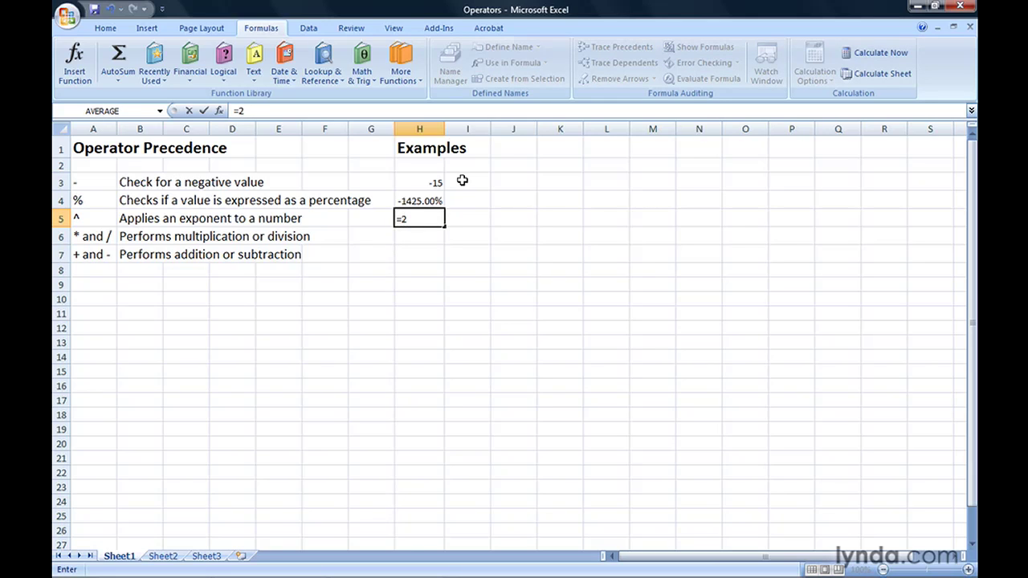
pyautogui.write('^4')
pyautogui.press('Return')
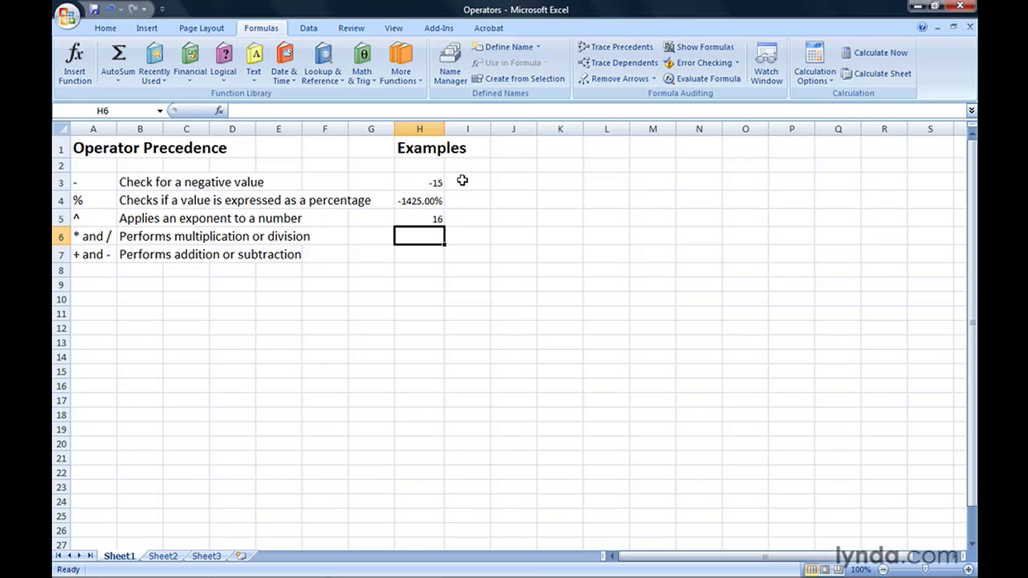
# - Enter the multiplication formula =3*4 in cell H6 and the subtraction formula =4-3 in cell H7
pyautogui.write('=')
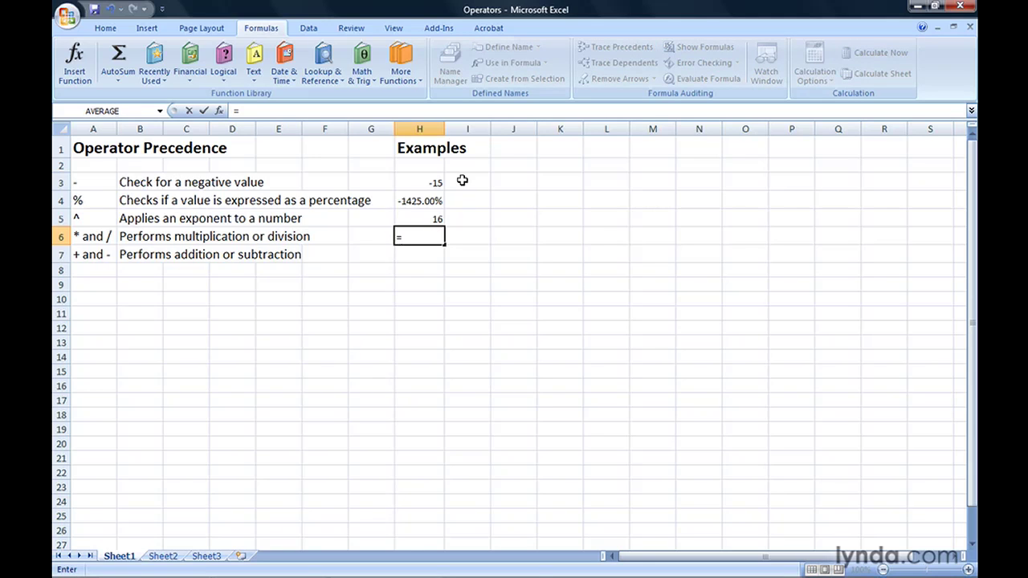
pyautogui.write('3')
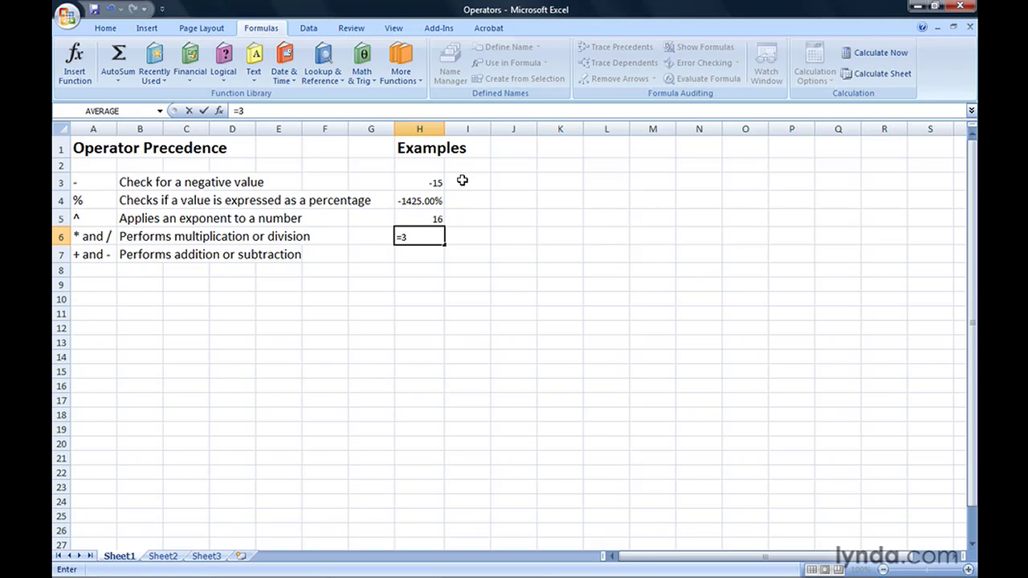
pyautogui.write('*4')
pyautogui.press('Return')
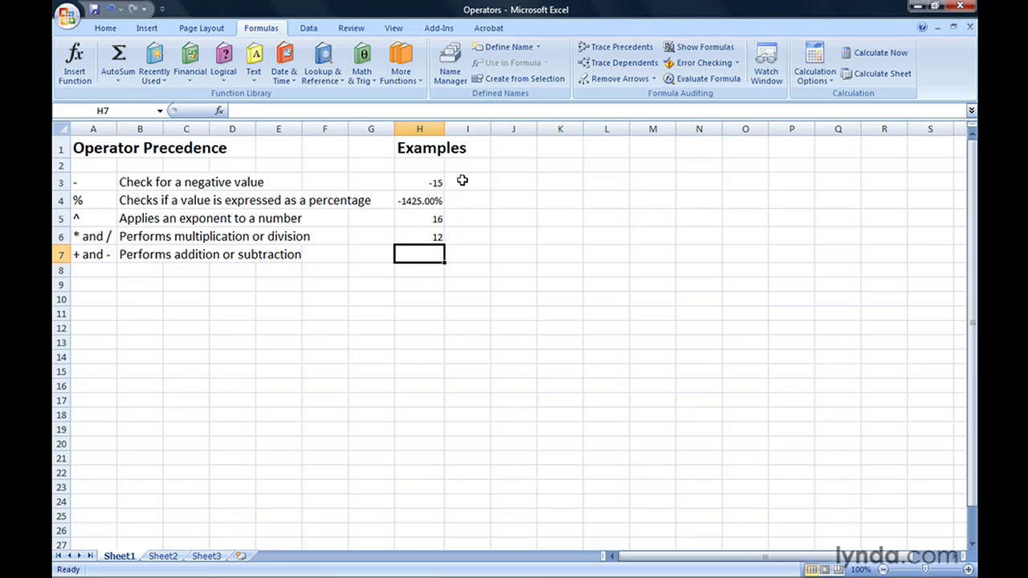
pyautogui.write('=4')
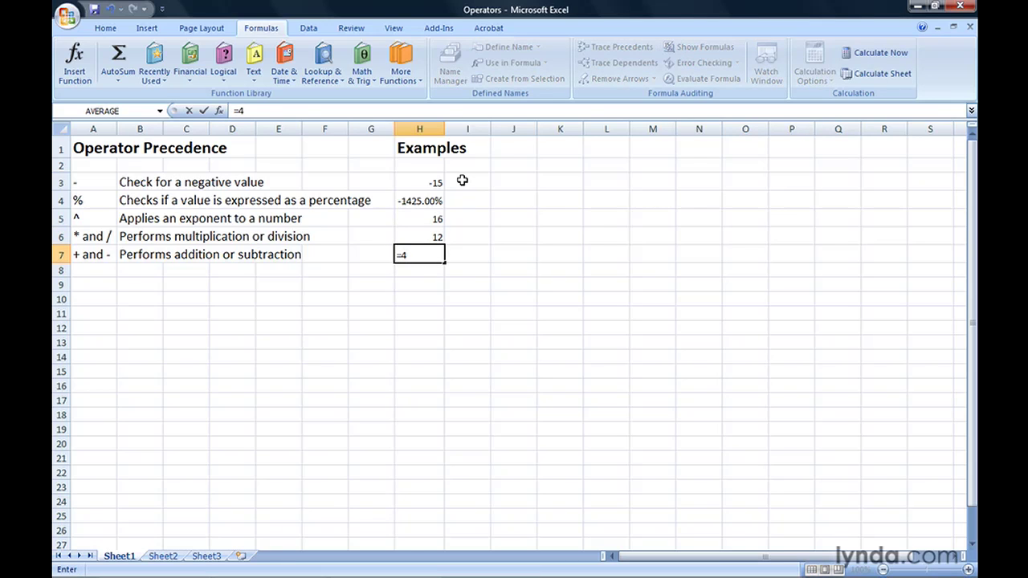
pyautogui.write('-3')
pyautogui.press('Return')
# - Enter the mixed-operator formula =10/2*9+3 in cell H9, leaving row 8 blank
pyautogui.press('Return')
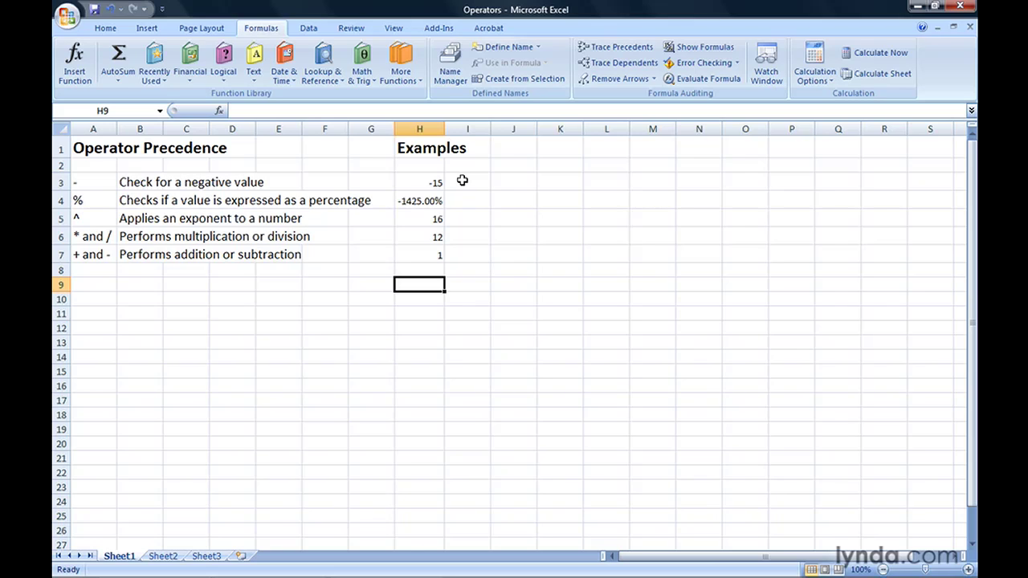
pyautogui.write('=')
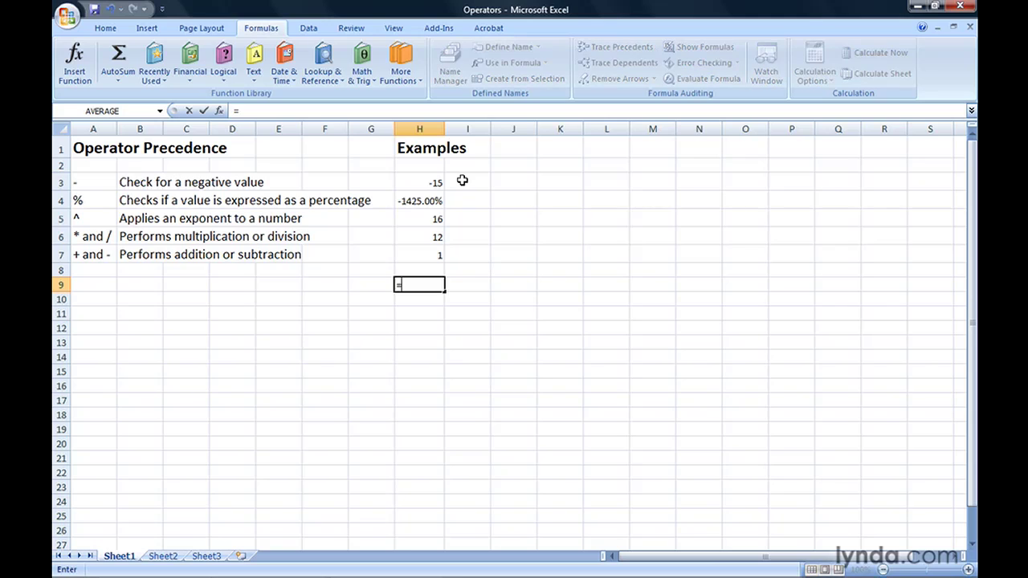
pyautogui.write('10')
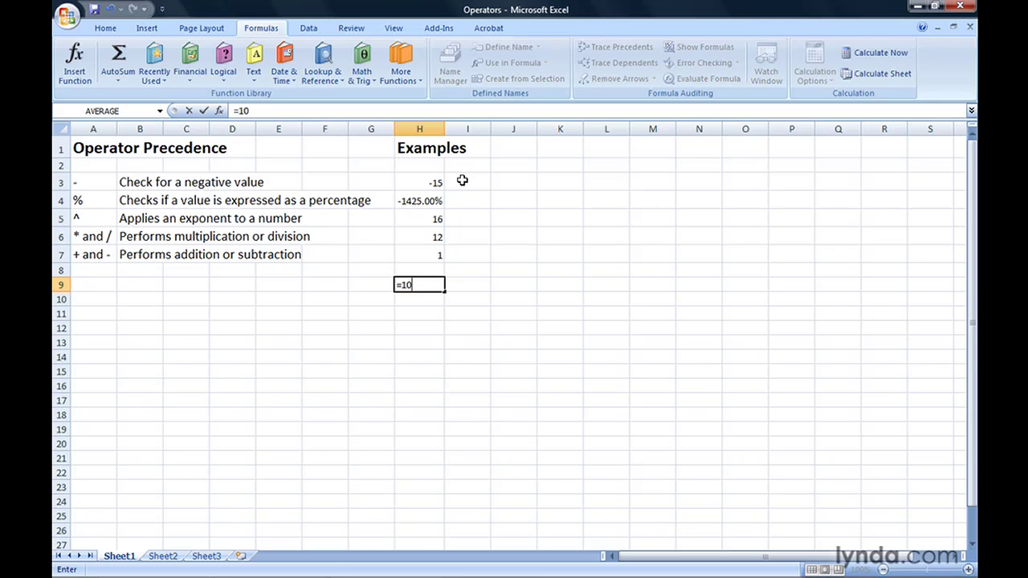
pyautogui.write('/2*9+3')
pyautogui.press('Return')
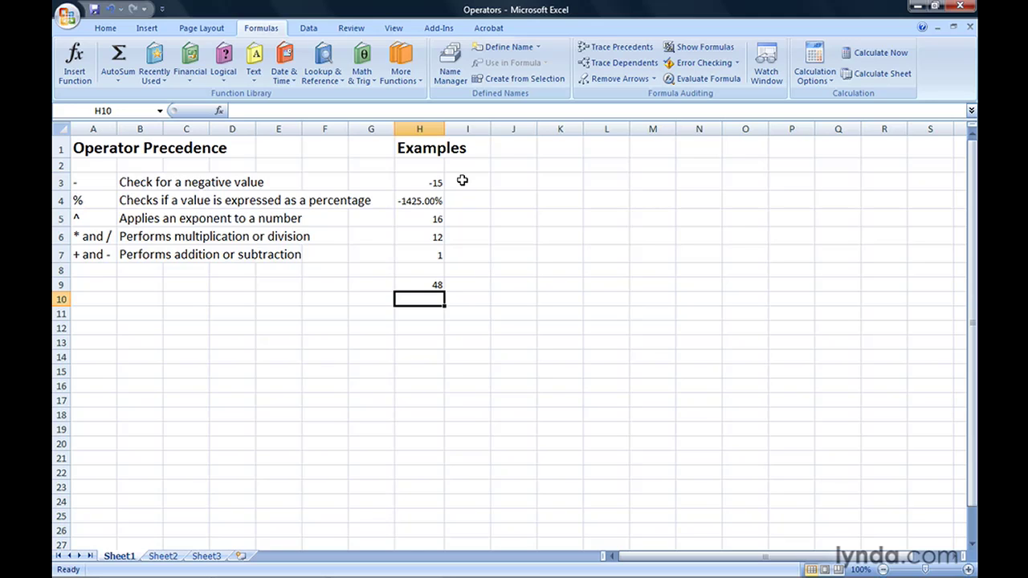
# - Enter =9*2+3 in cell H10 and the parenthesized version =9*(2+3) in cell H11
pyautogui.write('=')
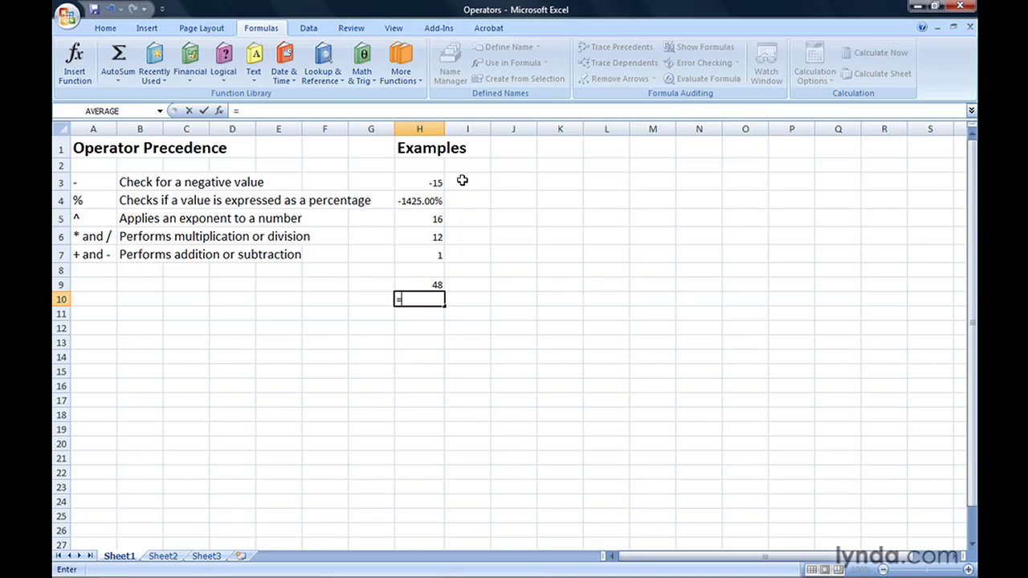
pyautogui.write('9*2+')
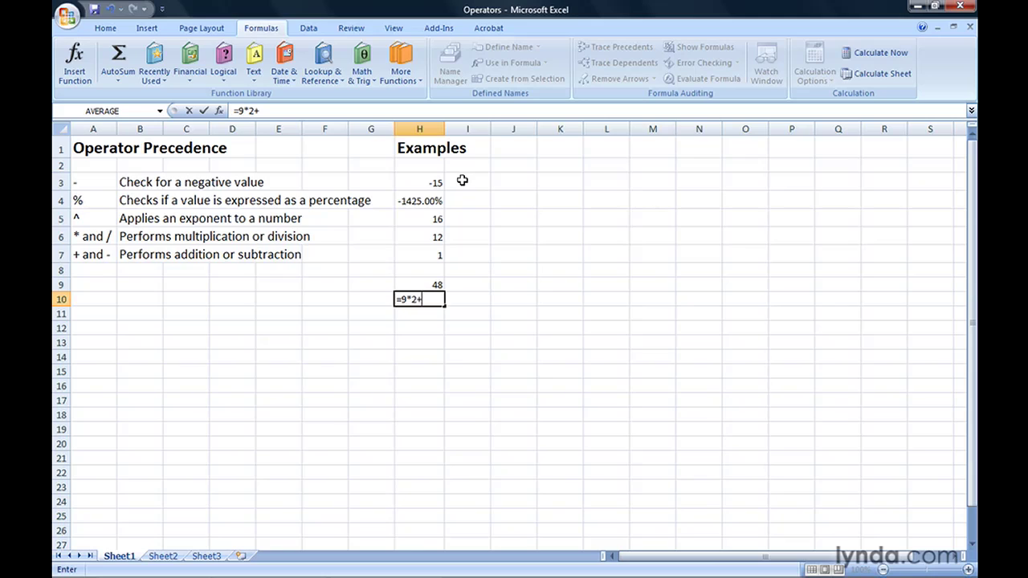
pyautogui.write('3')
pyautogui.press('Return')
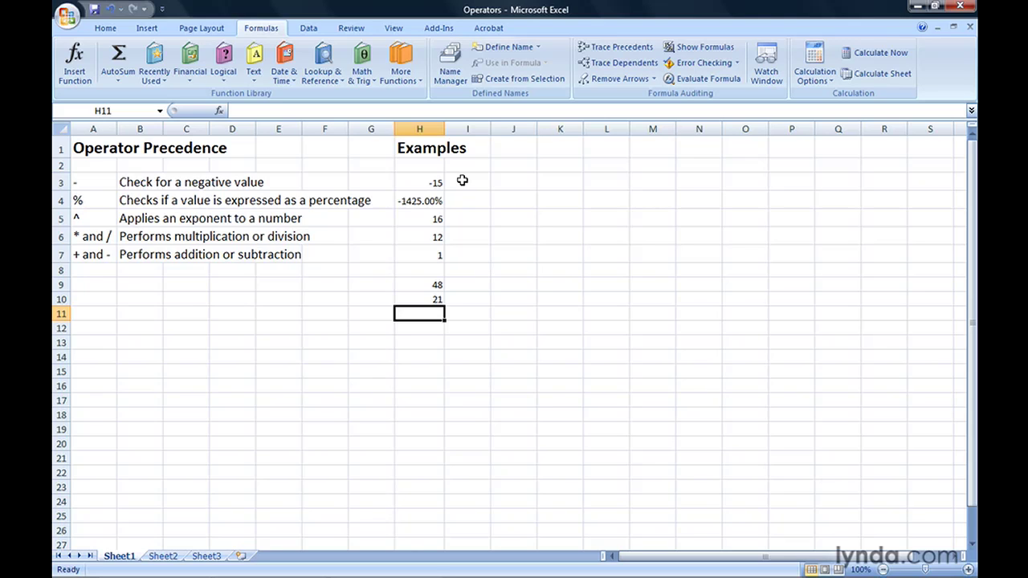
pyautogui.write('=9*')
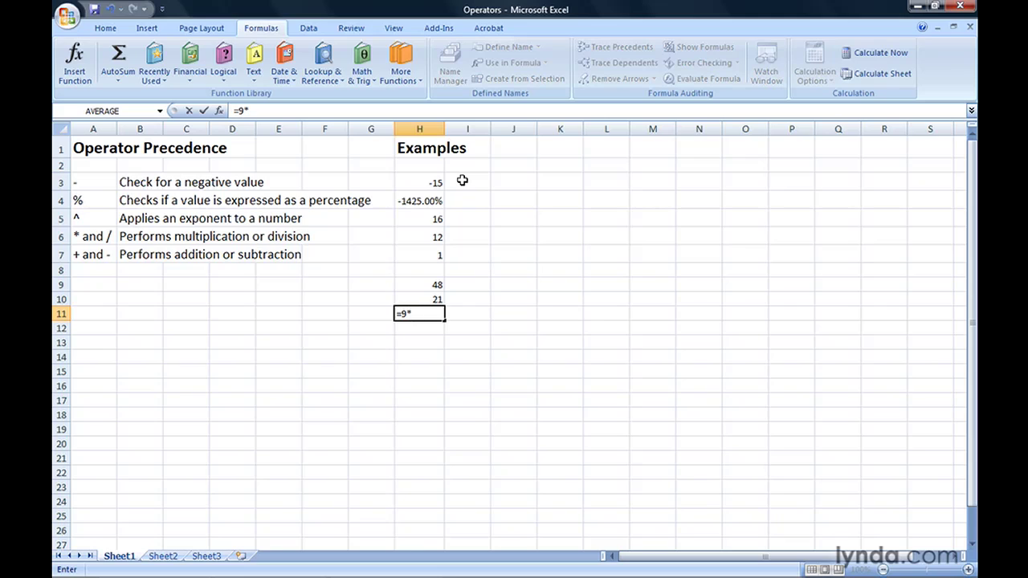
pyautogui.write('(2+3)')
pyautogui.press('Return')
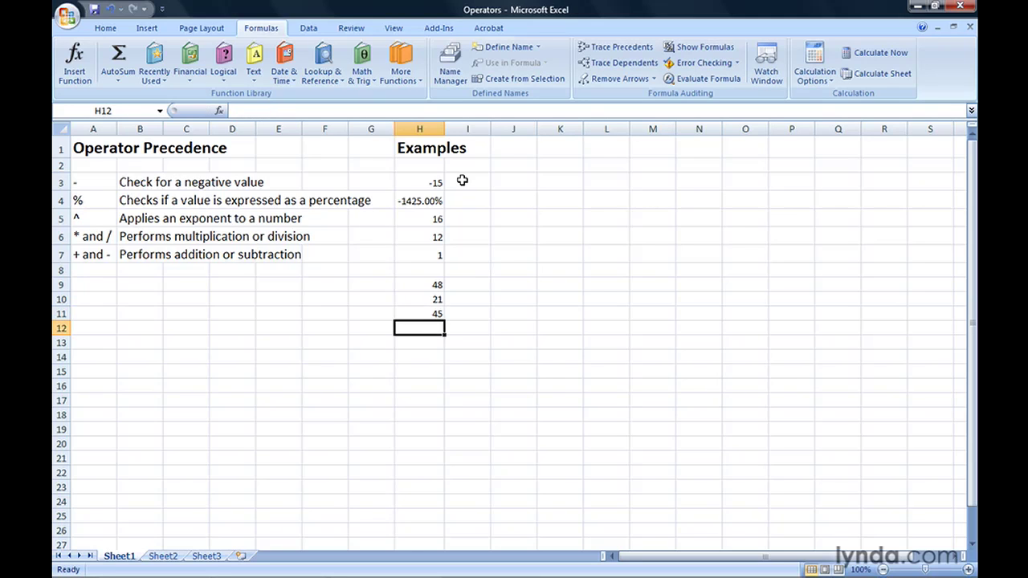
# - Enter the equality comparison =10=9 in cell H13, leaving row 12 blank
pyautogui.press('Down')
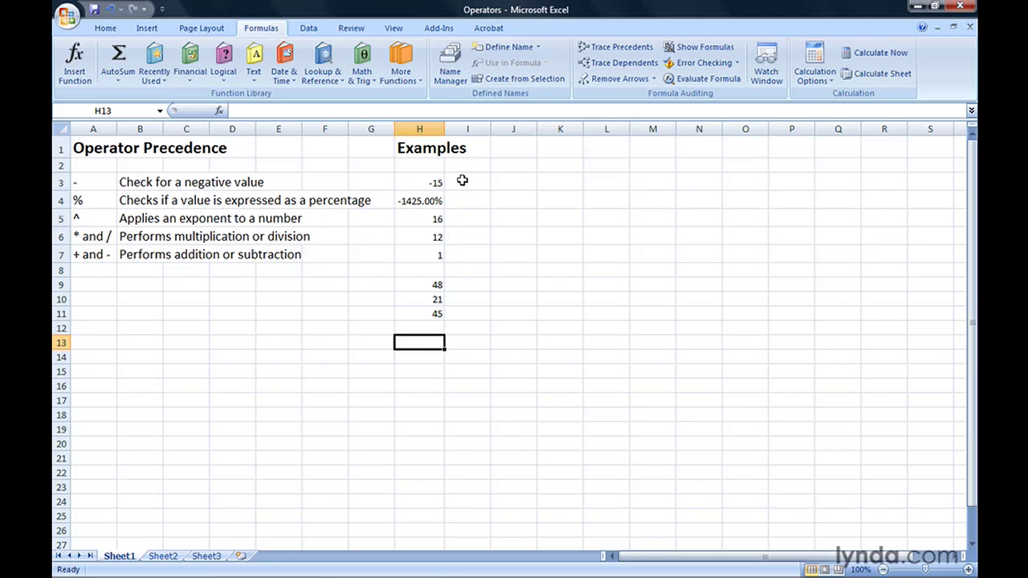
pyautogui.write('=10')
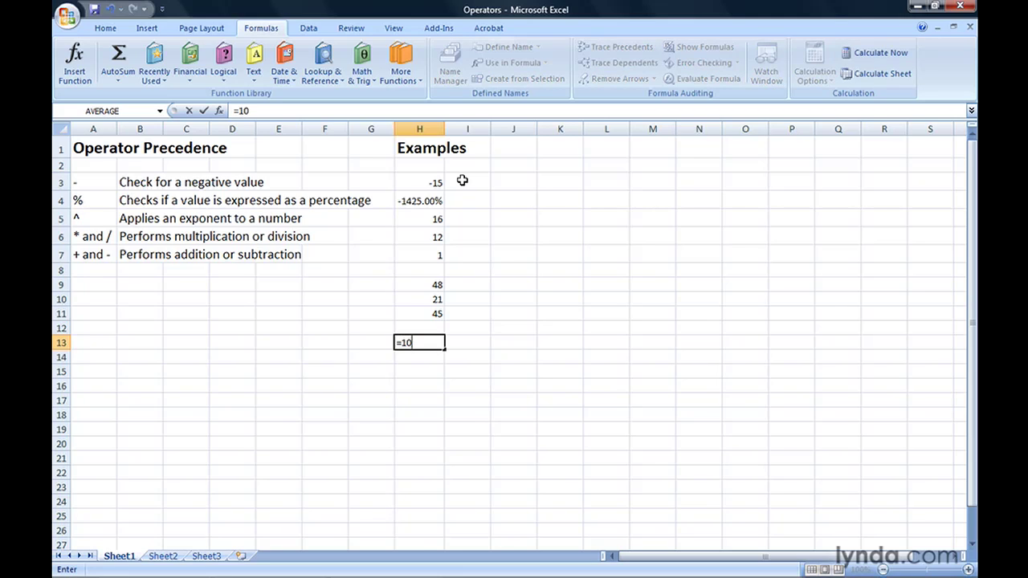
pyautogui.write('=9')
pyautogui.press('Return')
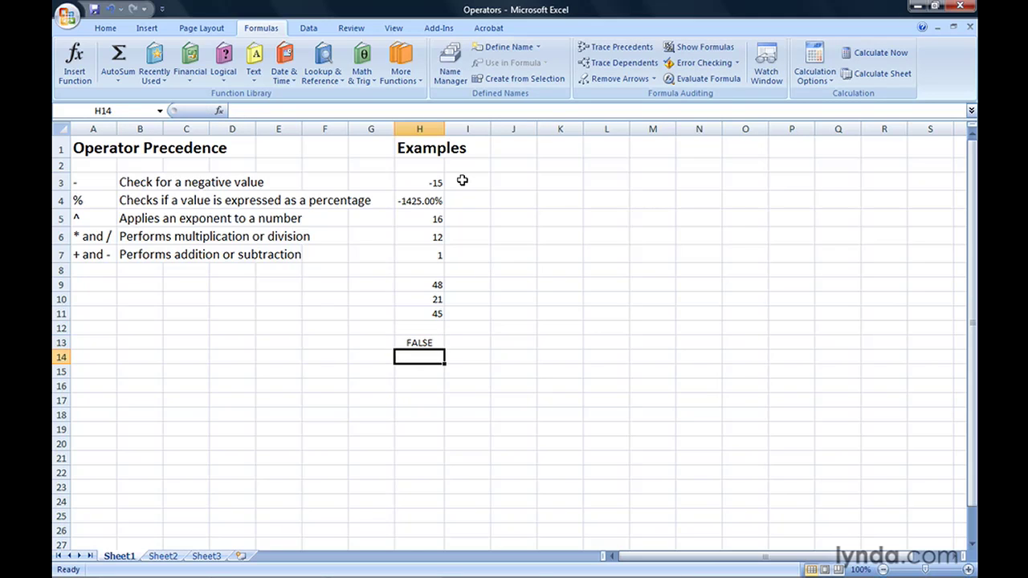
# - Enter the not-equal comparison =10<>9 in cell H14 and the comparison =10>=9 in cell H15
pyautogui.write('=10')
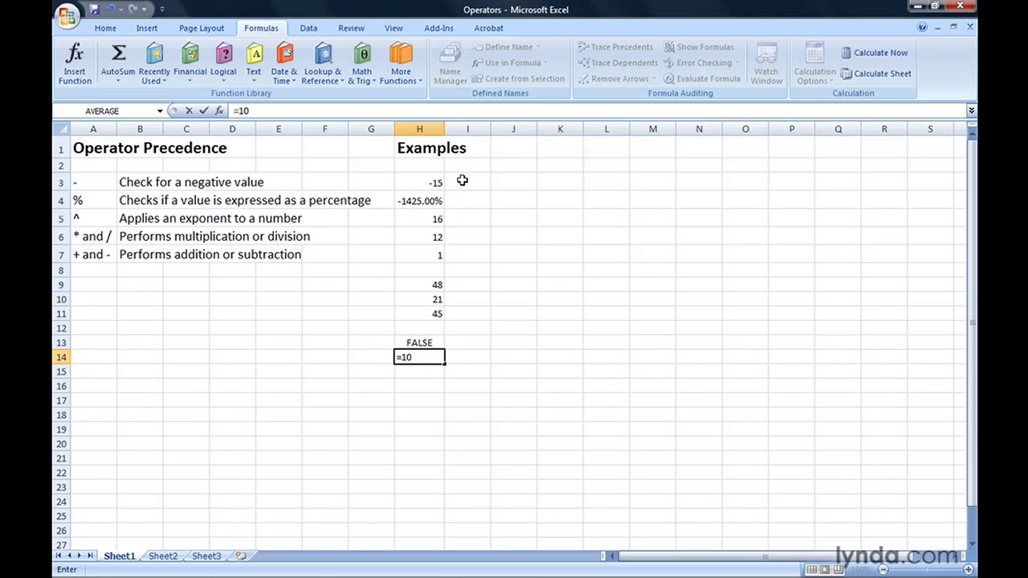
pyautogui.write('<>9')
pyautogui.press('Return')
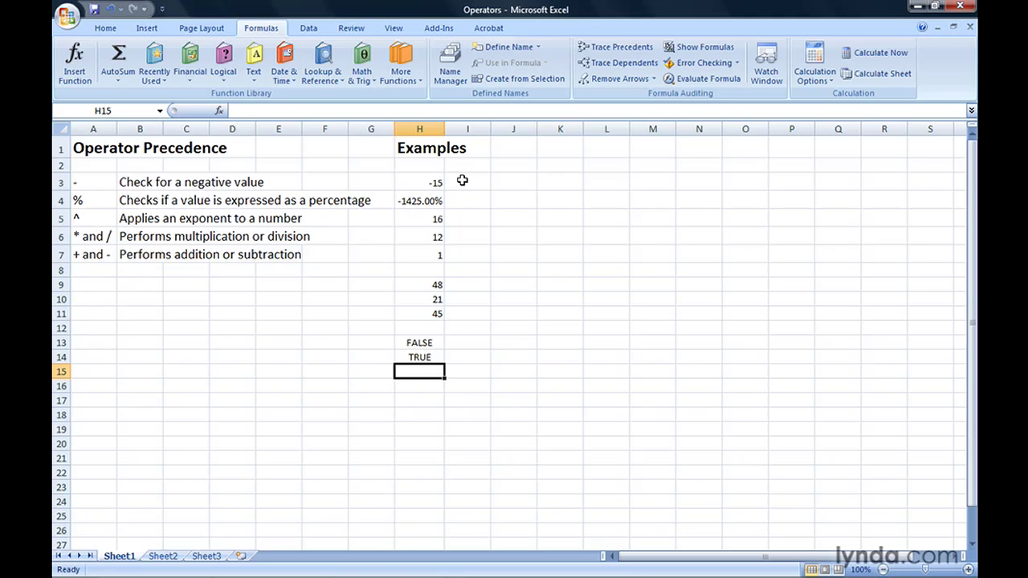
pyautogui.write('=10>=9')
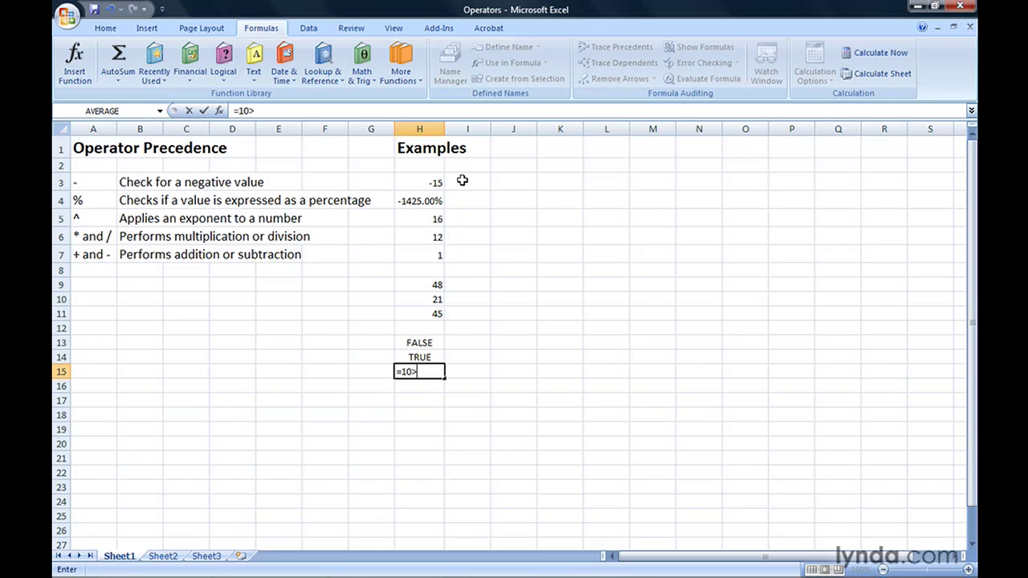
pyautogui.press('Return')
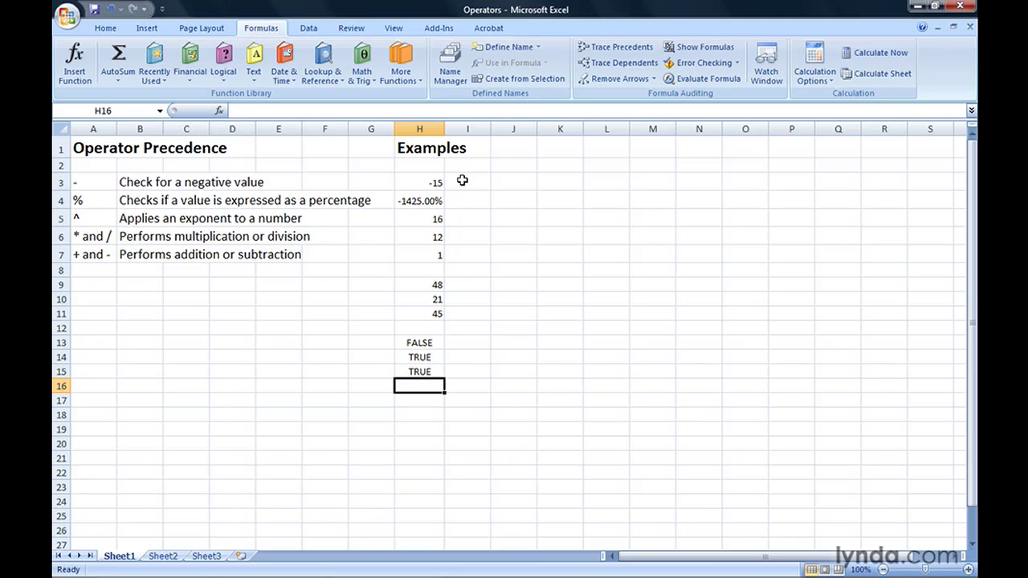